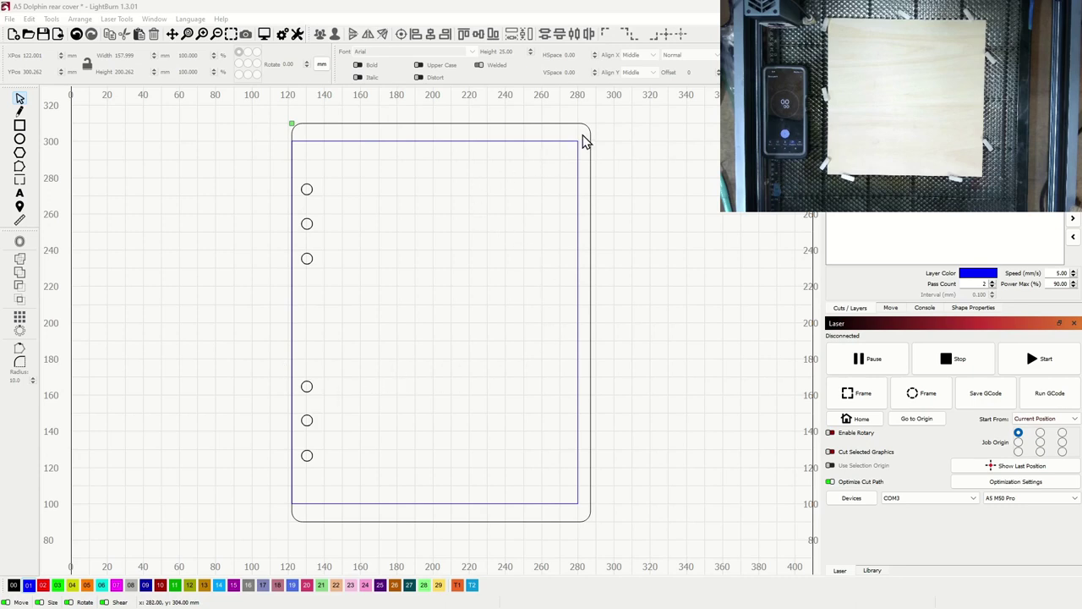
- Delete the blue inner rectangle from inside the rear cover outline
{"action": "left_click", "coordinate": [454, 141]}
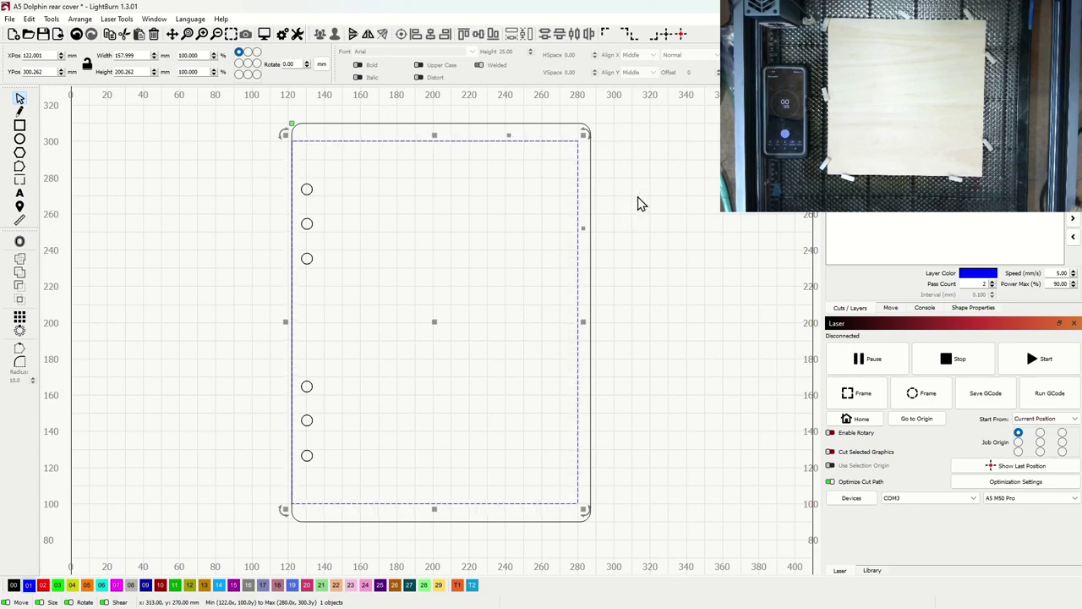
{"action": "key", "text": "Delete"}
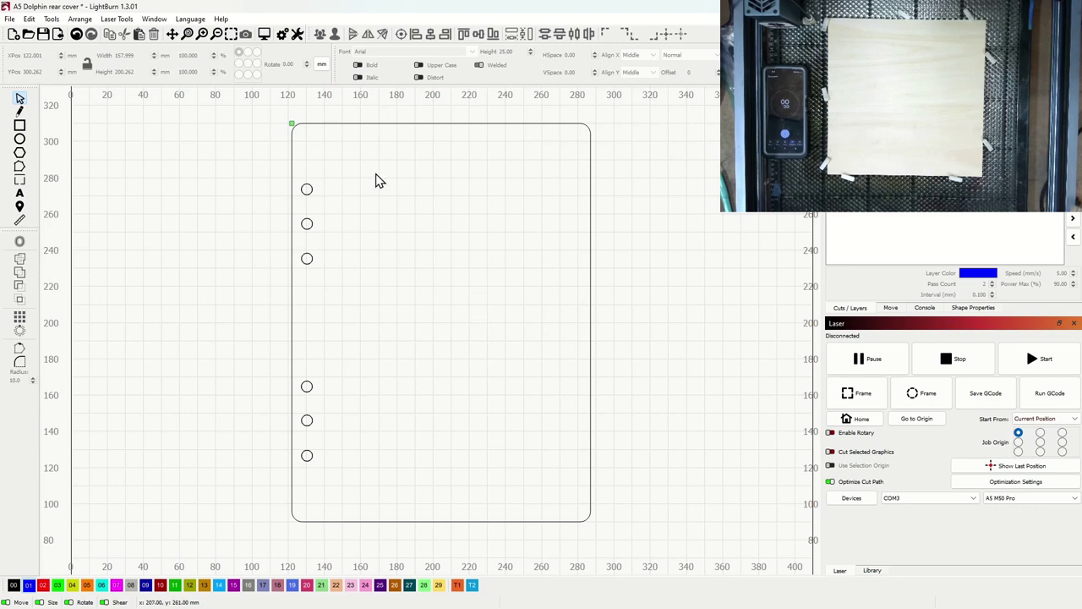
- Start an import and browse to the PLAP > LASER > mandalas folder
{"action": "left_click", "coordinate": [7, 19]}
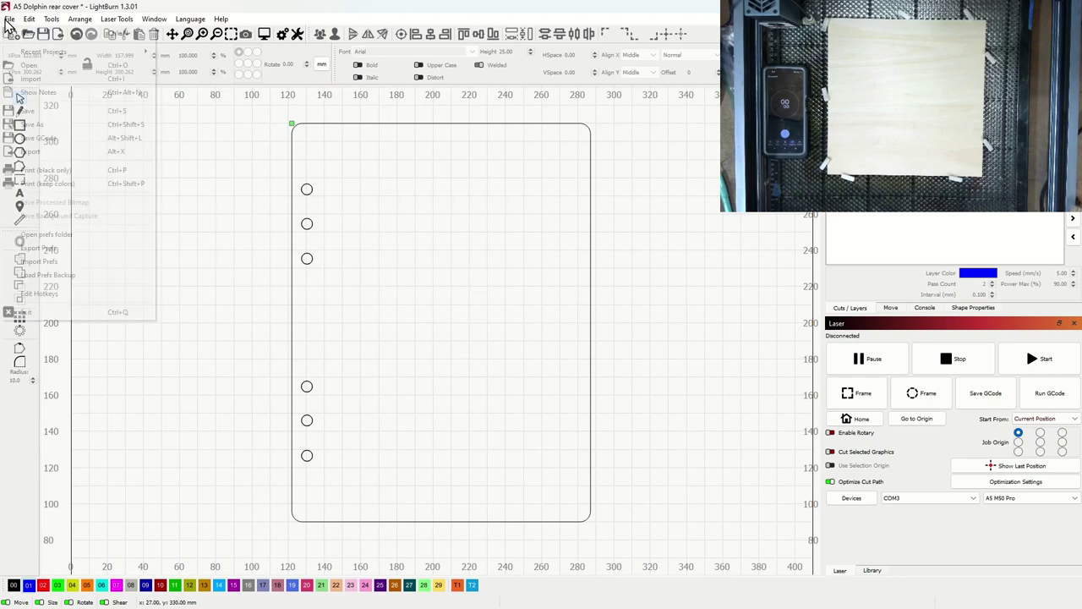
{"action": "left_click", "coordinate": [42, 80]}
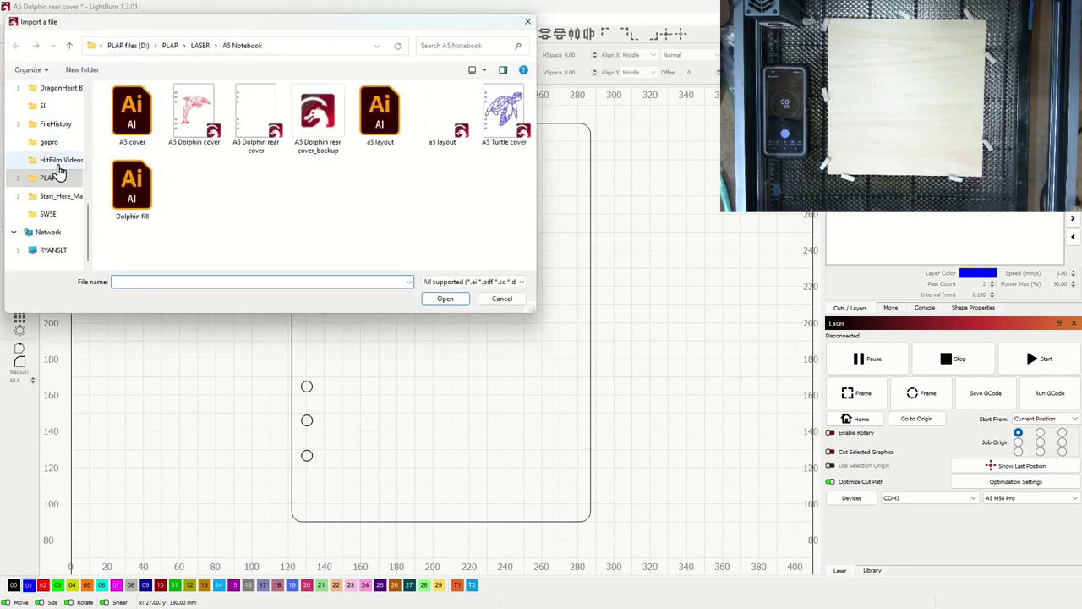
{"action": "left_click", "coordinate": [172, 45]}
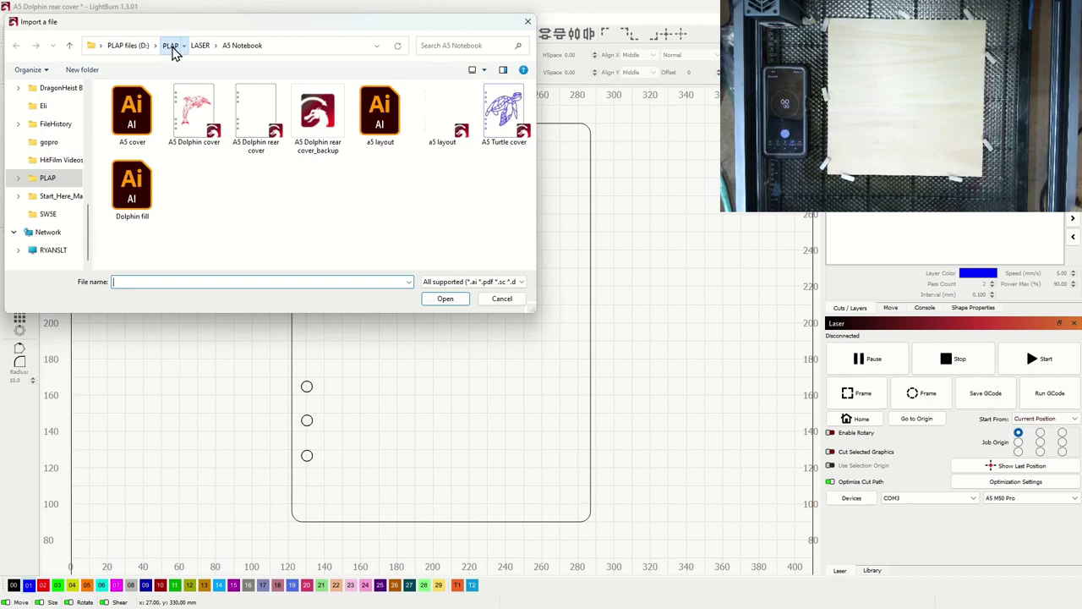
{"action": "scroll", "coordinate": [228, 204], "scroll_direction": "down", "scroll_amount": 2}
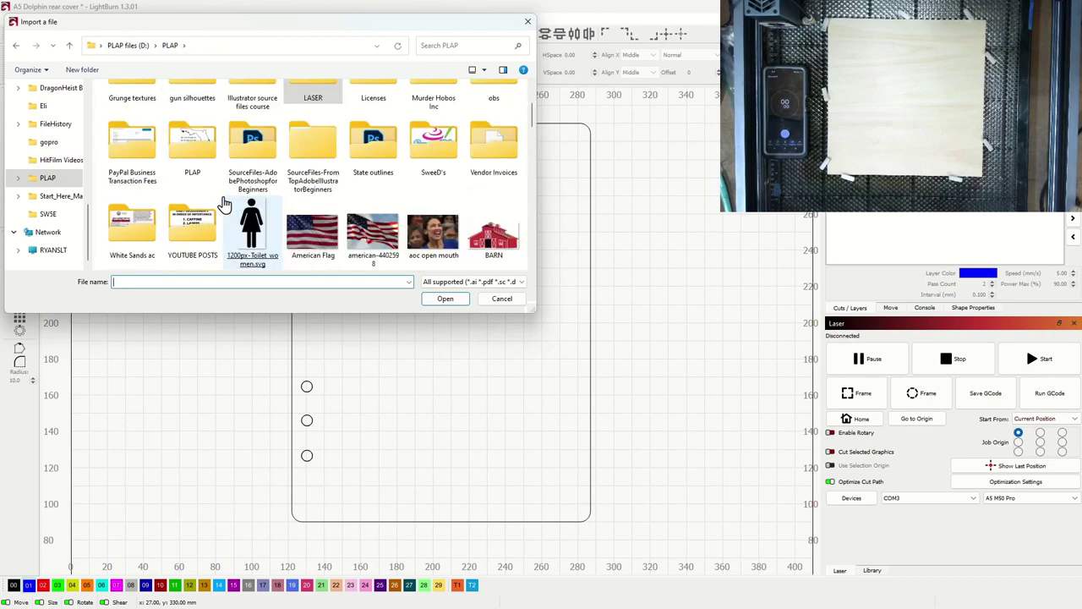
{"action": "scroll", "coordinate": [160, 171], "scroll_direction": "up", "scroll_amount": 1}
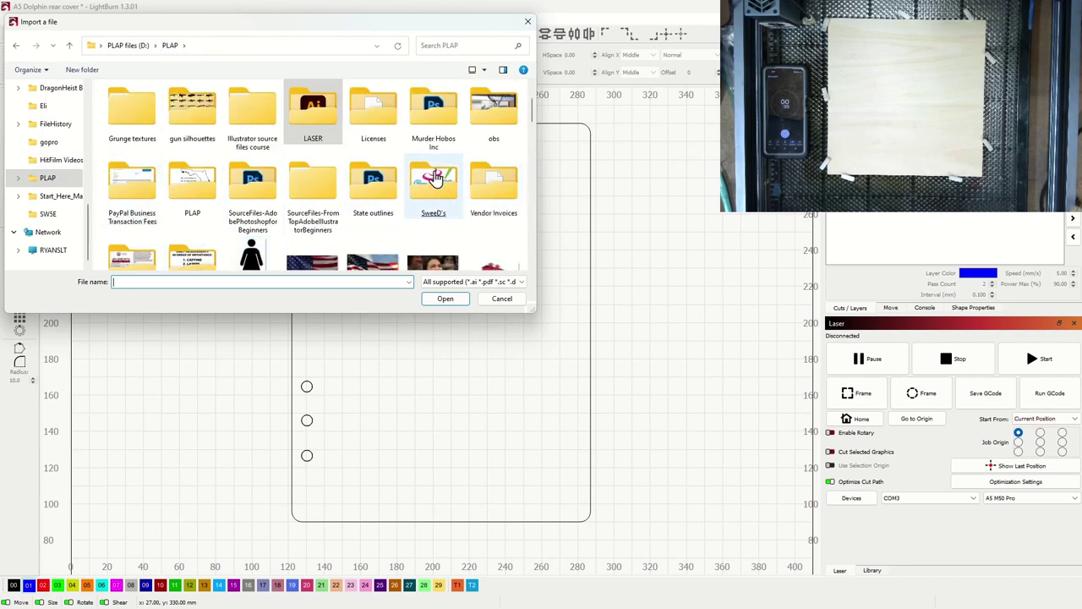
{"action": "double_click", "coordinate": [310, 121]}
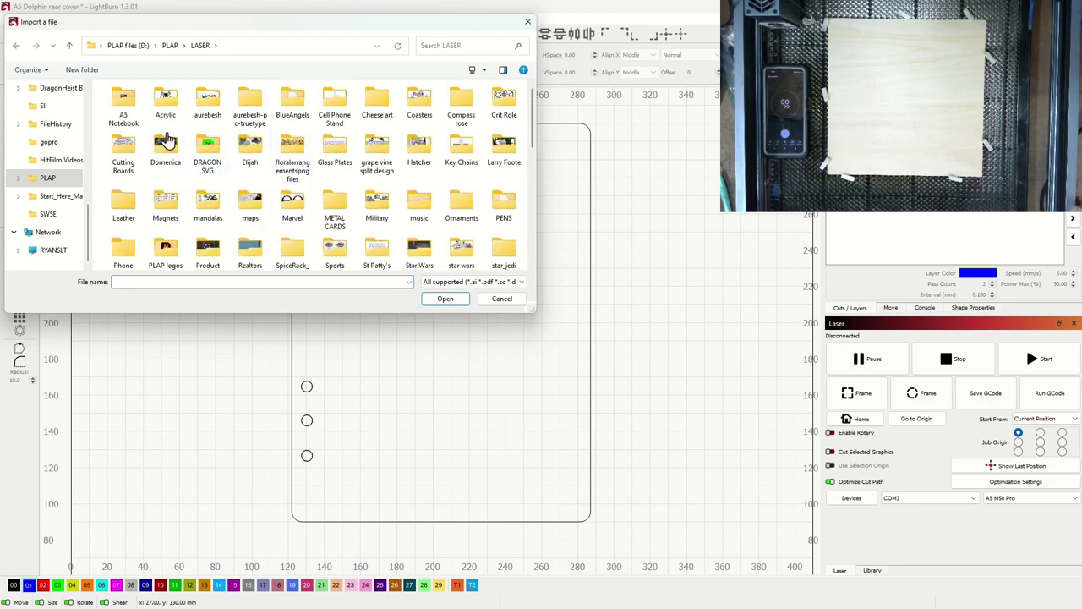
{"action": "double_click", "coordinate": [207, 211]}
- Import SVG_Dolphin_on_the_Wave_LAYER2_Color from the Dolphin_on_the_Wave folder onto the canvas
{"action": "left_click", "coordinate": [206, 198]}
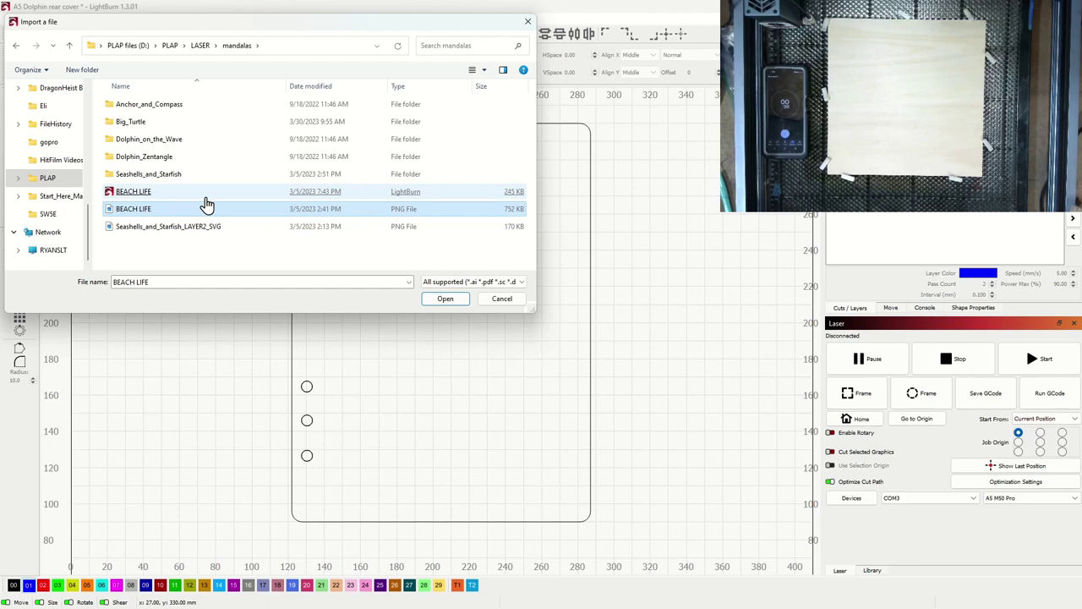
{"action": "left_click", "coordinate": [148, 162]}
{"action": "left_click", "coordinate": [152, 140]}
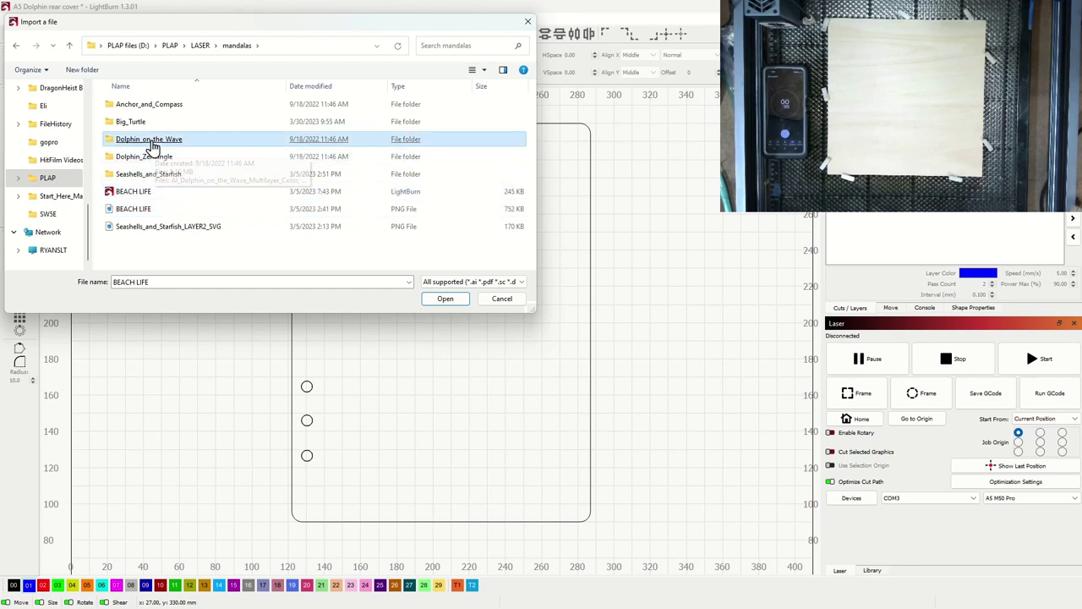
{"action": "double_click", "coordinate": [153, 142]}
{"action": "left_click", "coordinate": [156, 142]}
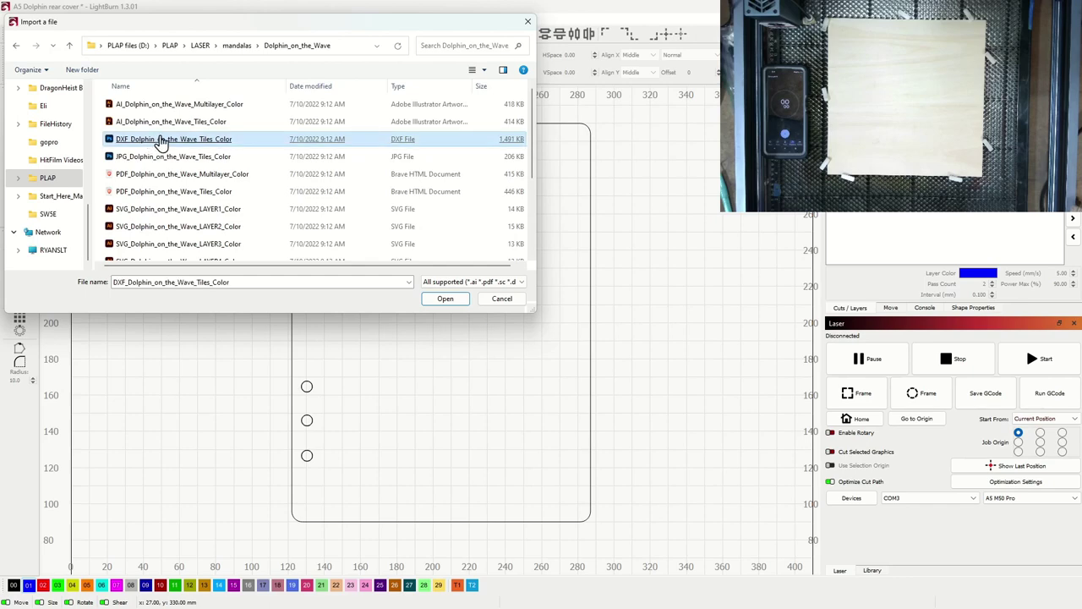
{"action": "left_click", "coordinate": [230, 228]}
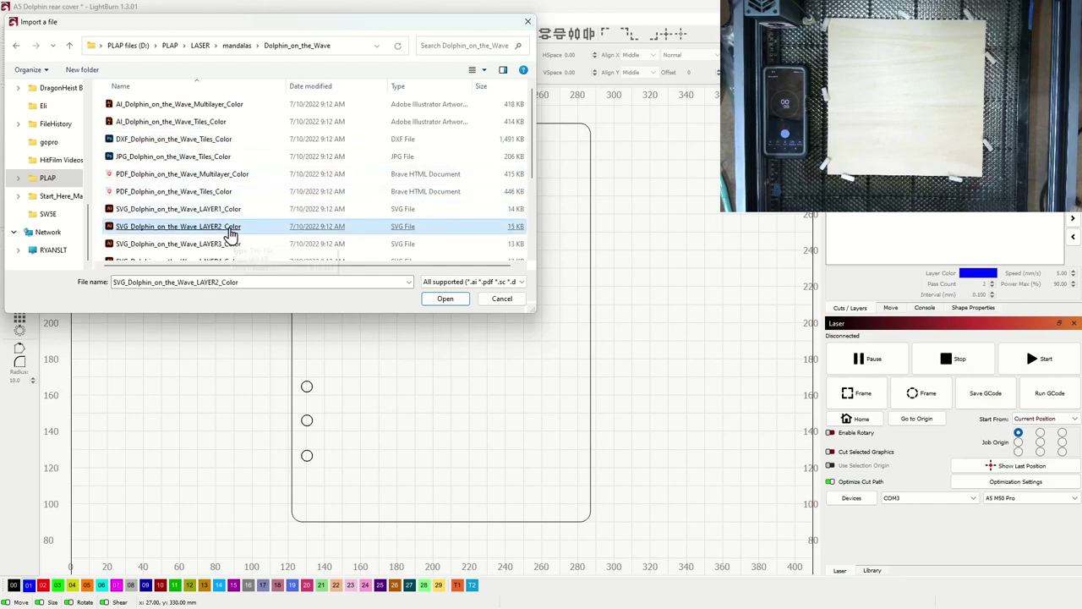
{"action": "double_click", "coordinate": [229, 233]}
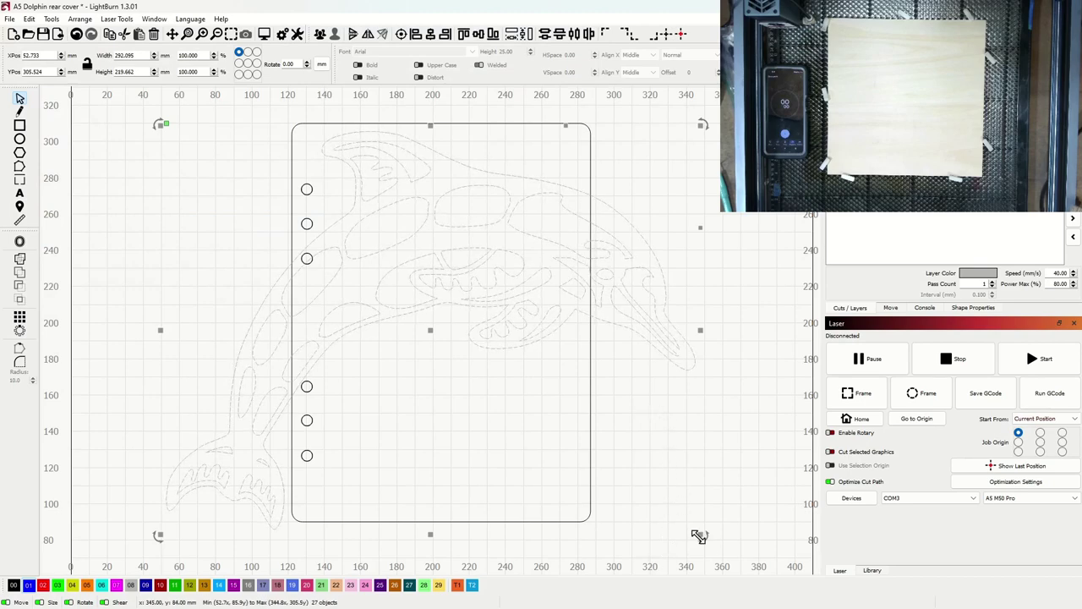
- Scale the dolphin to about 126 × 119 mm, tilt it, and place it beside the holes
{"action": "left_click_drag", "start_coordinate": [701, 534], "coordinate": [400, 254]}
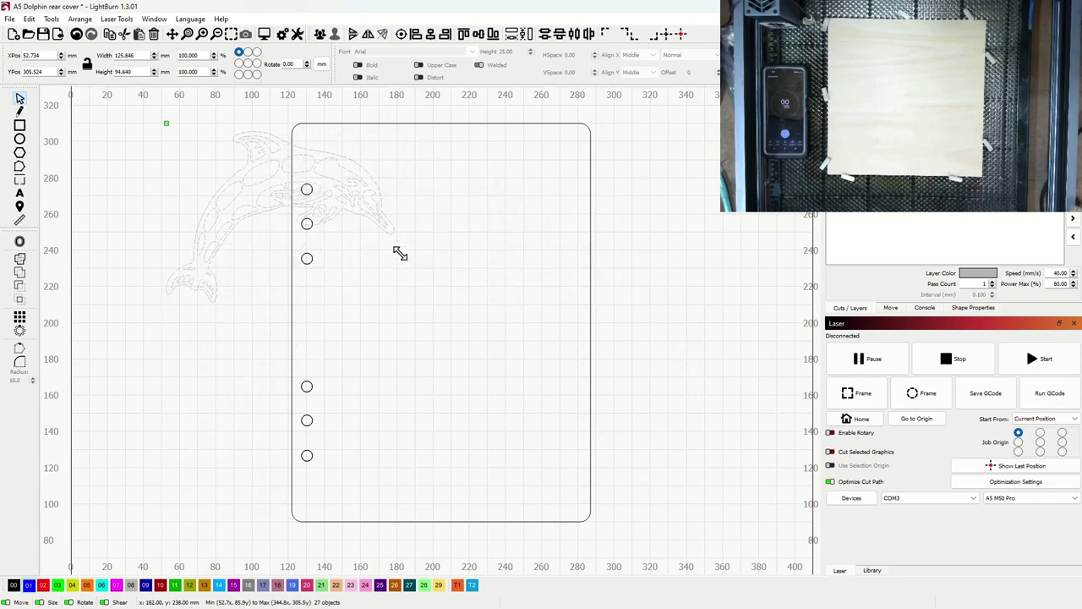
{"action": "left_click_drag", "start_coordinate": [279, 218], "coordinate": [433, 299]}
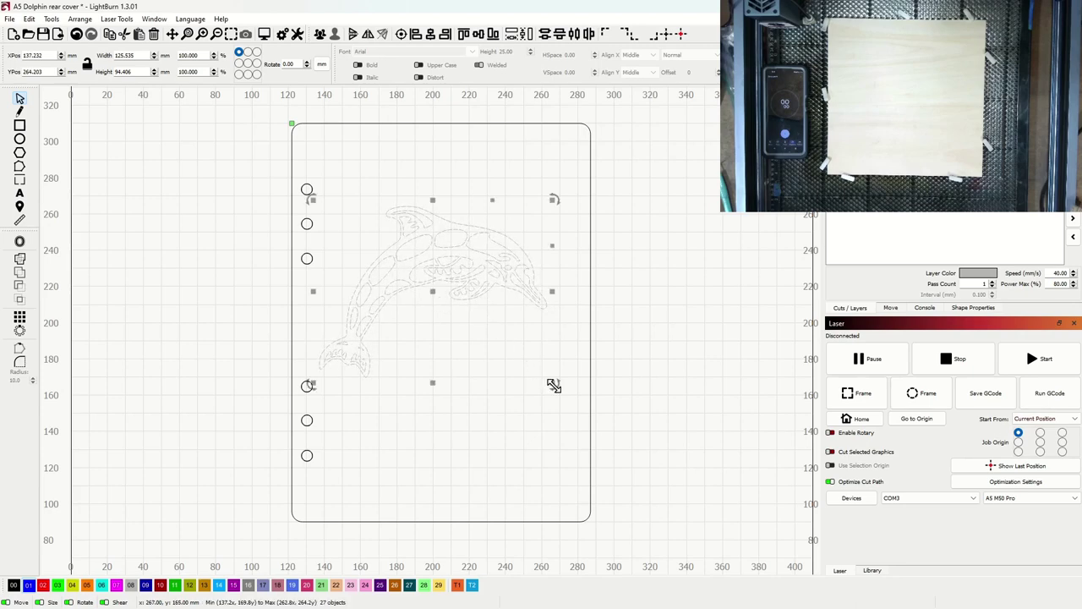
{"action": "left_click_drag", "start_coordinate": [555, 384], "coordinate": [589, 409]}
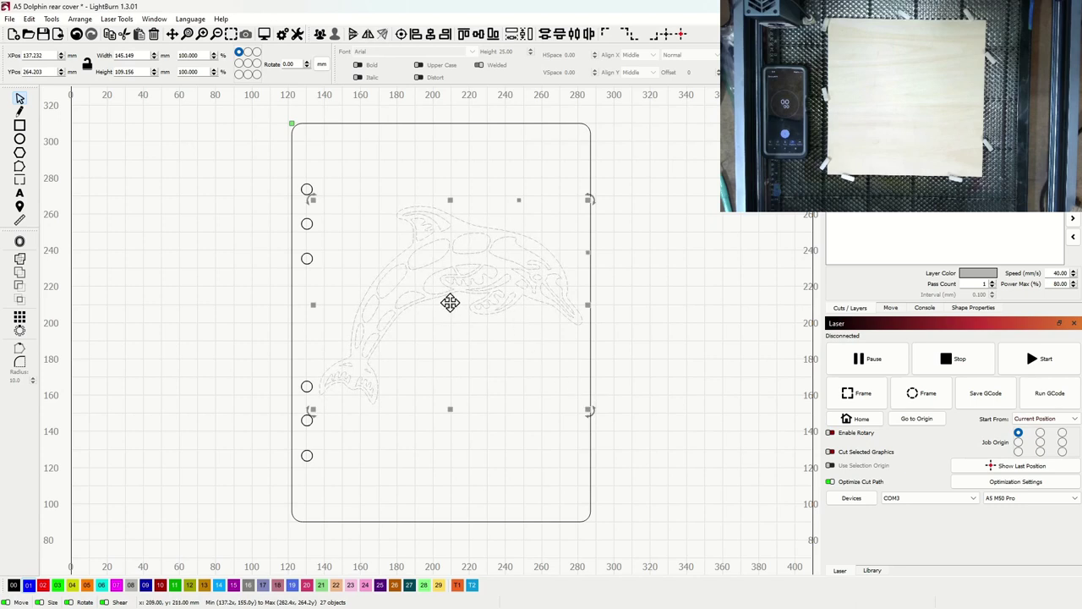
{"action": "mouse_move", "coordinate": [449, 303]}
{"action": "left_mouse_down"}
{"action": "mouse_move", "coordinate": [448, 332]}
{"action": "mouse_move", "coordinate": [449, 307]}
{"action": "mouse_move", "coordinate": [425, 296]}
{"action": "mouse_move", "coordinate": [451, 304]}
{"action": "mouse_move", "coordinate": [450, 343]}
{"action": "mouse_move", "coordinate": [437, 282]}
{"action": "mouse_move", "coordinate": [448, 285]}
{"action": "mouse_move", "coordinate": [448, 307]}
{"action": "left_mouse_up"}
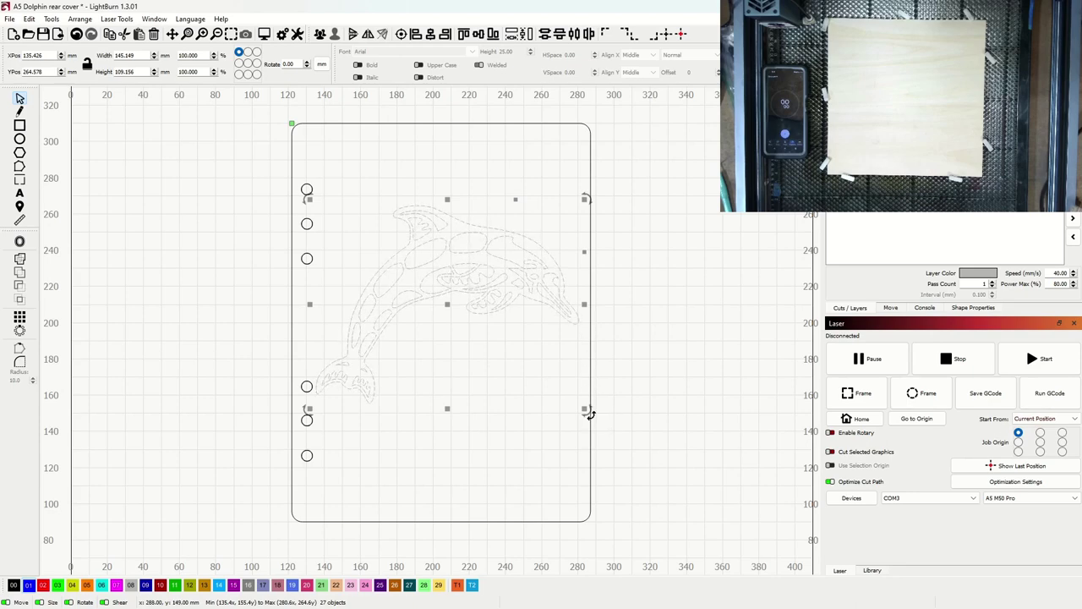
{"action": "left_click_drag", "start_coordinate": [587, 414], "coordinate": [622, 372]}
{"action": "left_click_drag", "start_coordinate": [465, 322], "coordinate": [458, 333]}
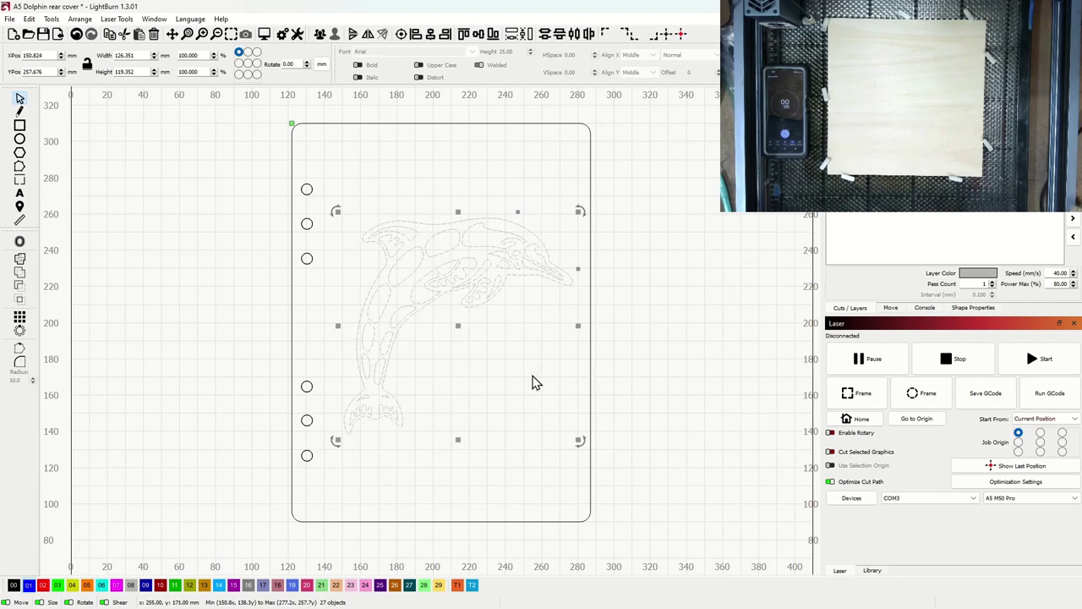
- Move the dolphin's outer silhouette right of the cover and select the 26 inner pieces
{"action": "left_click", "coordinate": [637, 353]}
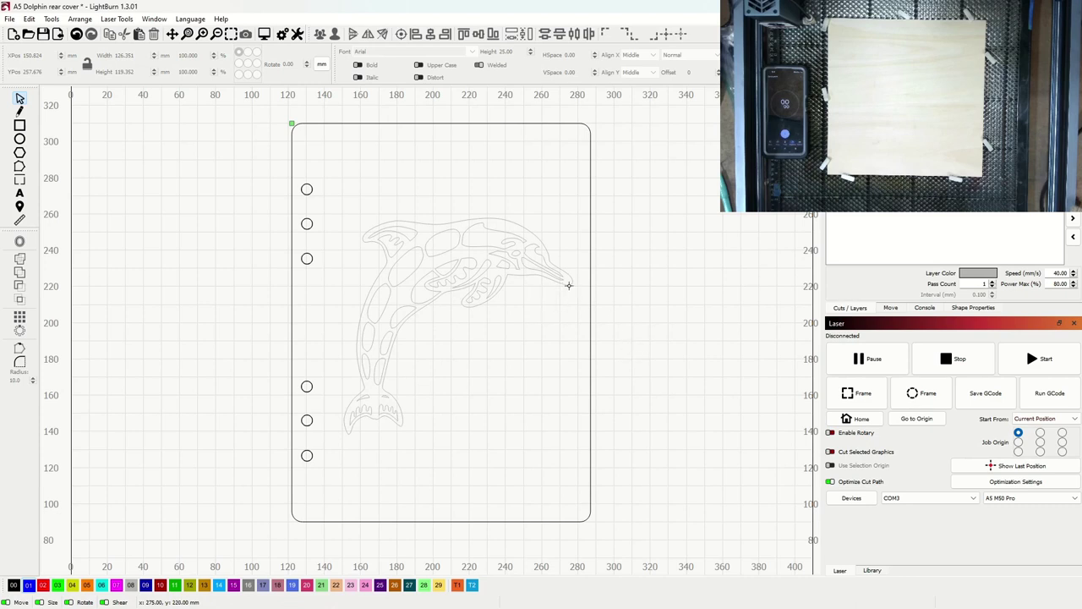
{"action": "left_click", "coordinate": [568, 285]}
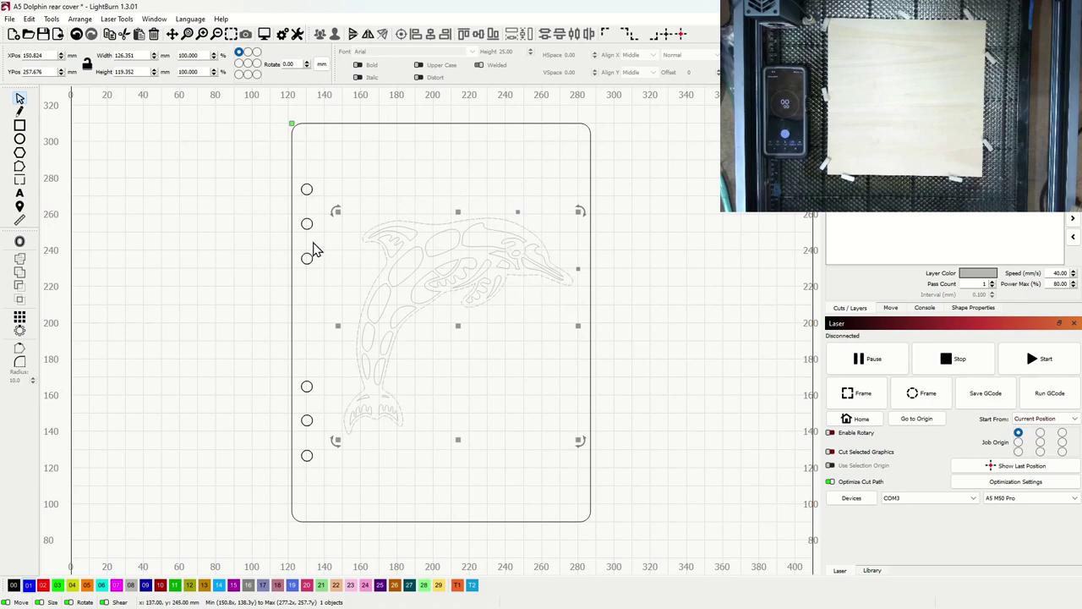
{"action": "left_click", "coordinate": [416, 178]}
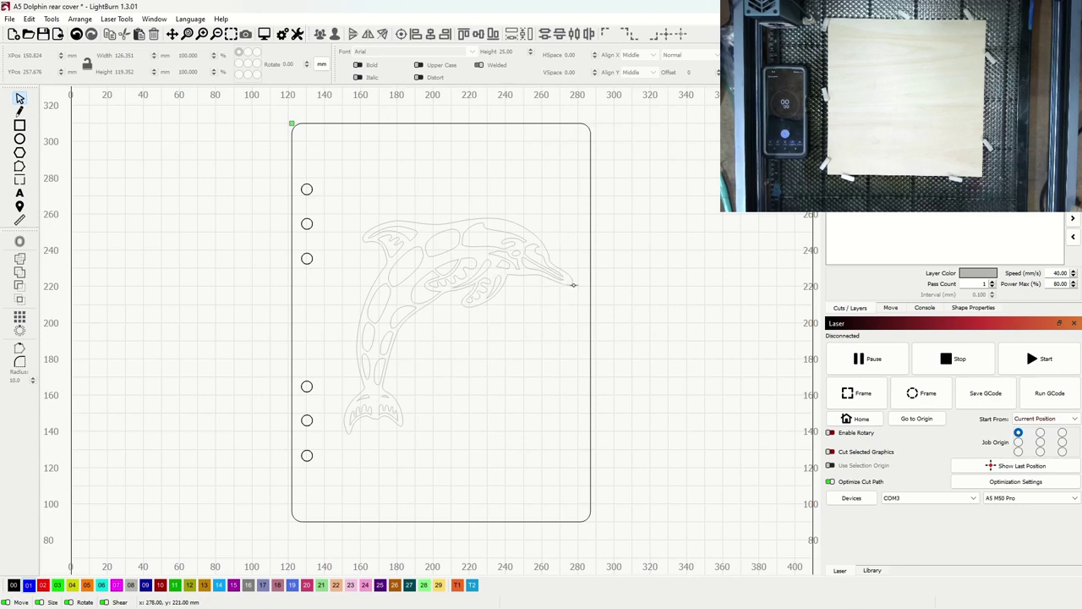
{"action": "left_click", "coordinate": [573, 284]}
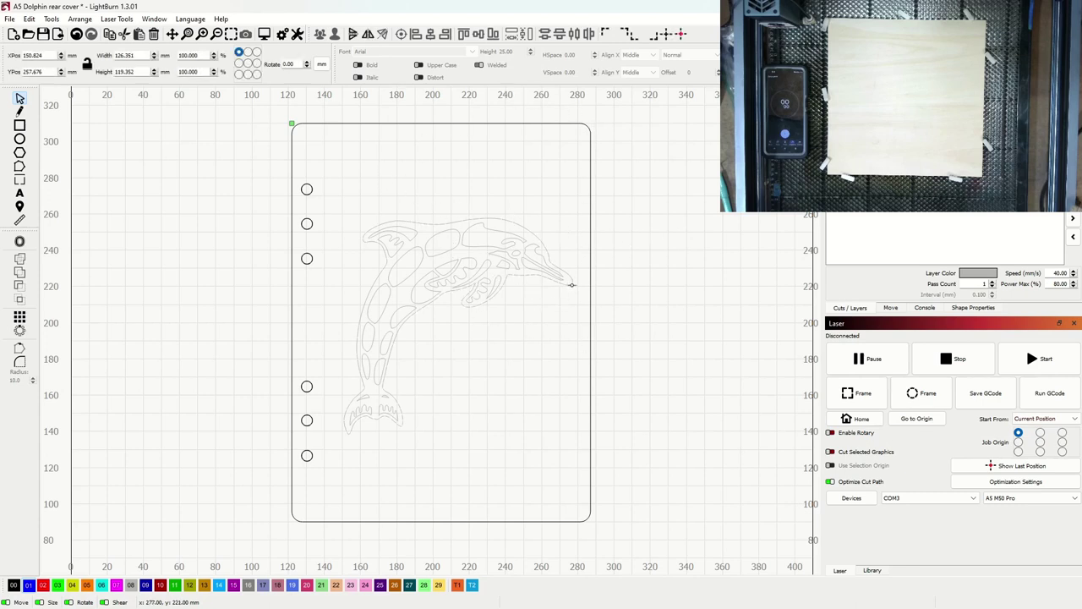
{"action": "left_click", "coordinate": [458, 324]}
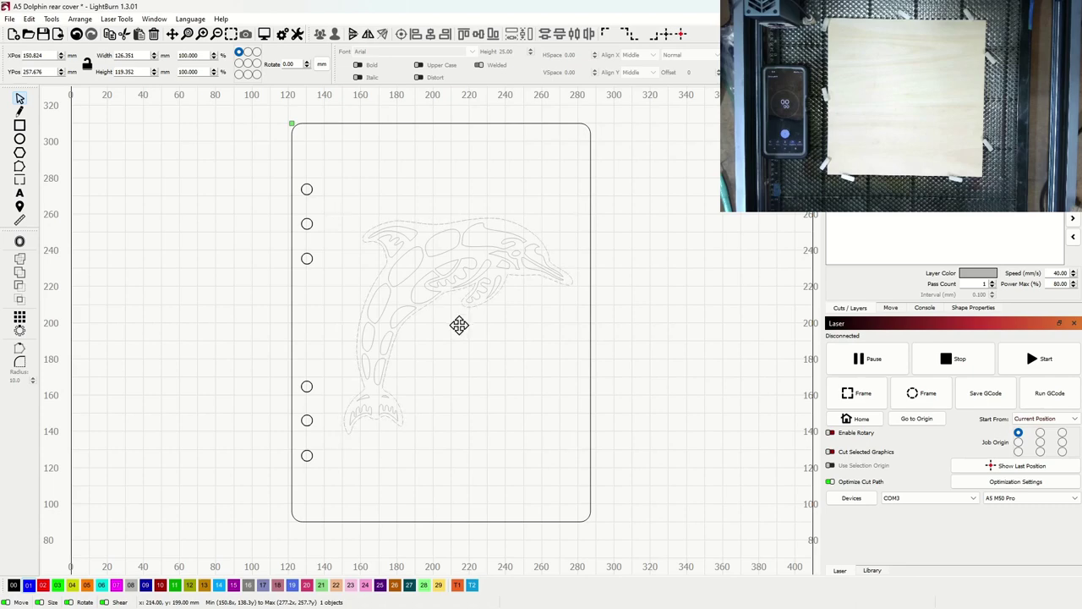
{"action": "left_click", "coordinate": [458, 324]}
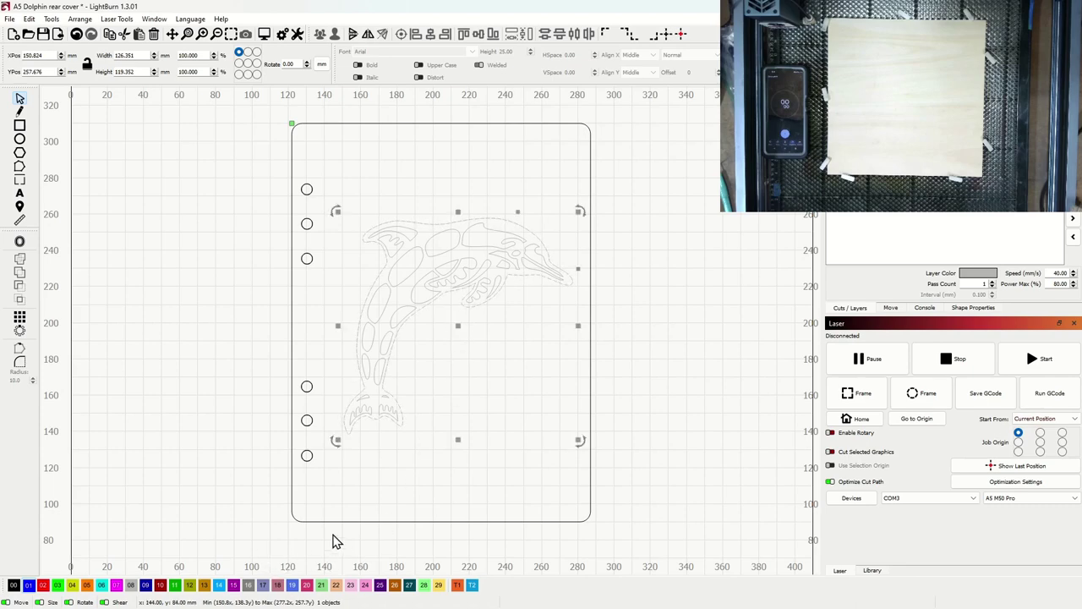
{"action": "left_click_drag", "start_coordinate": [457, 325], "coordinate": [693, 343]}
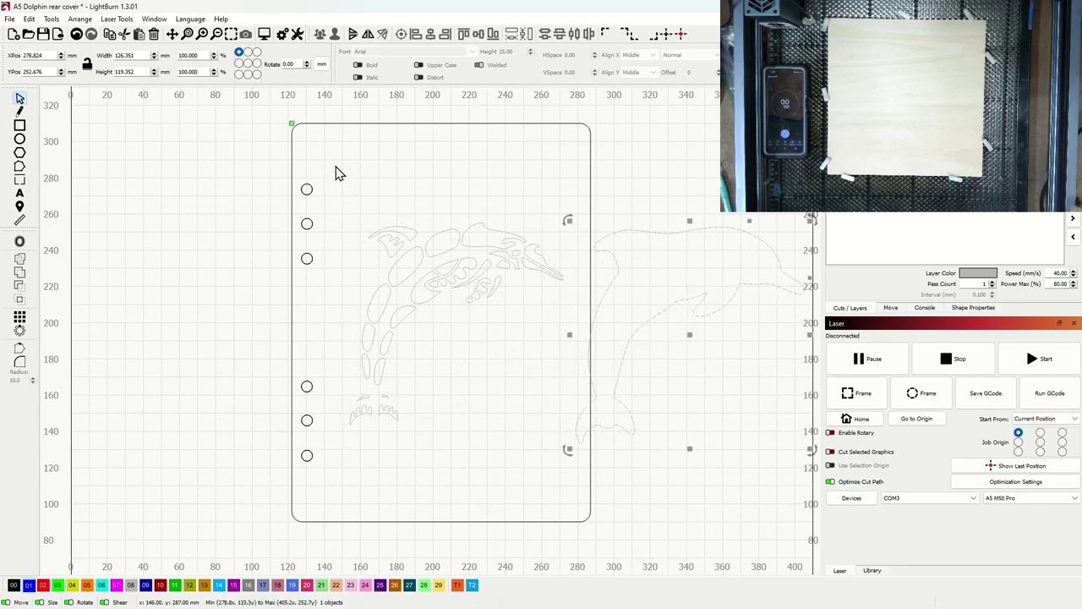
{"action": "left_click_drag", "start_coordinate": [335, 167], "coordinate": [570, 488]}
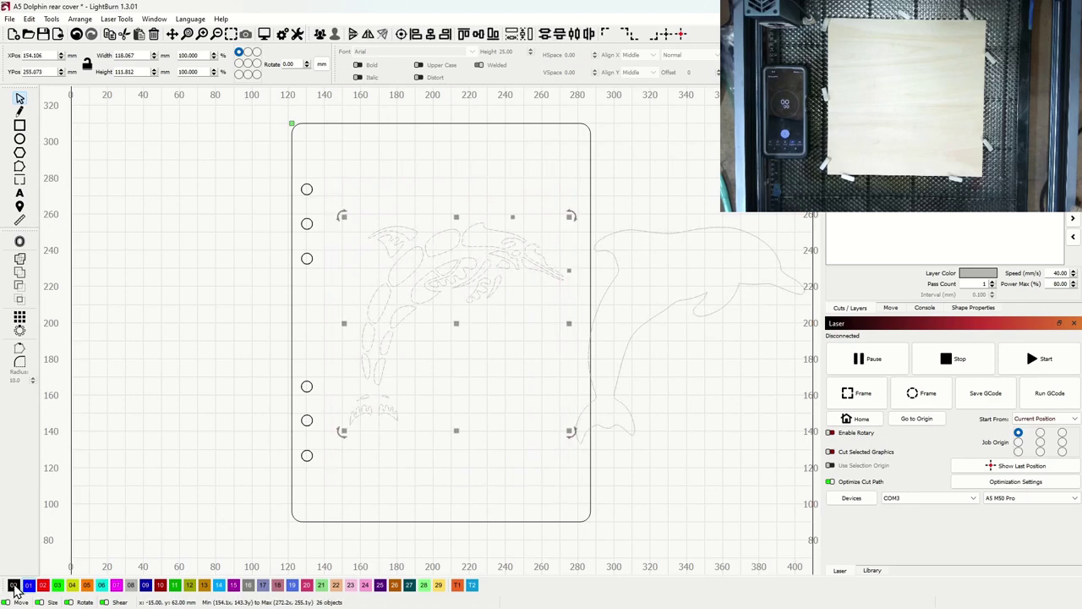
- Put the dolphin pieces on layer 00 (CUT) and drag the faint outline onto them
{"action": "left_click", "coordinate": [14, 585]}
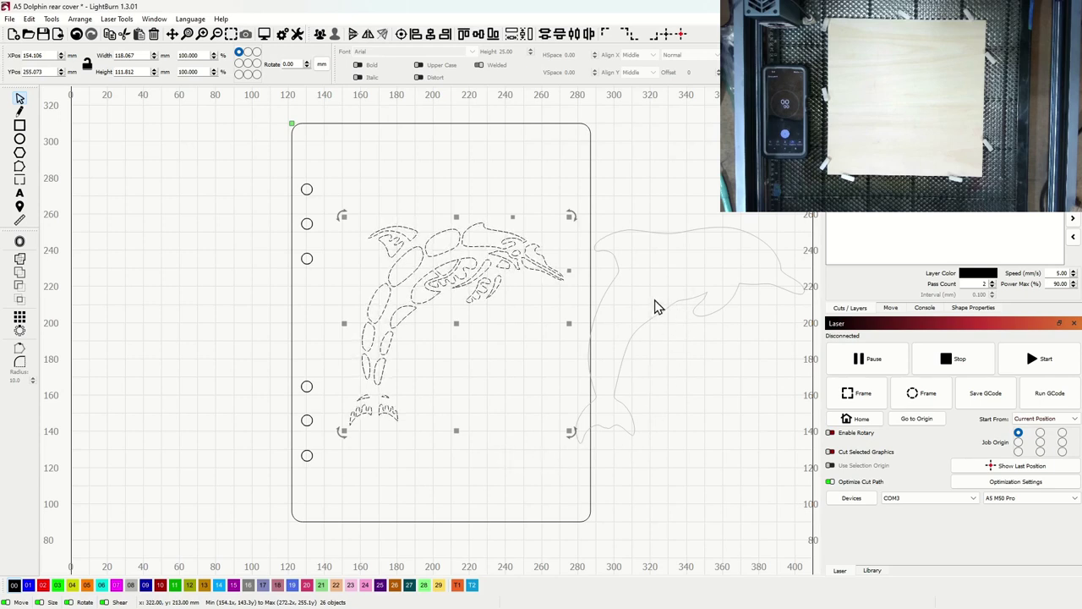
{"action": "left_click", "coordinate": [595, 207]}
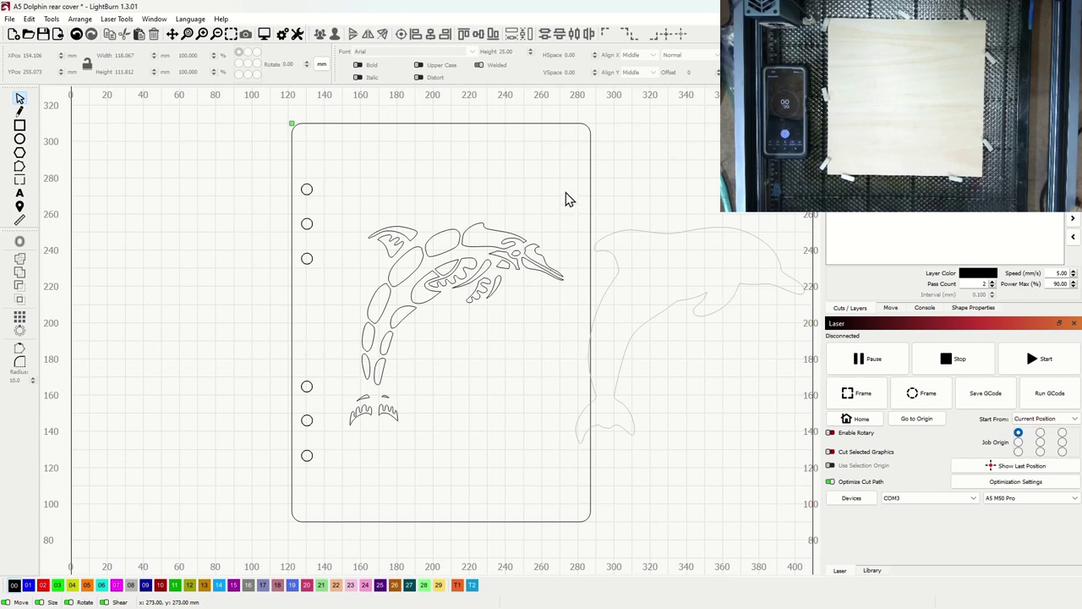
{"action": "left_click_drag", "start_coordinate": [564, 191], "coordinate": [812, 477]}
{"action": "left_click_drag", "start_coordinate": [689, 333], "coordinate": [459, 336]}
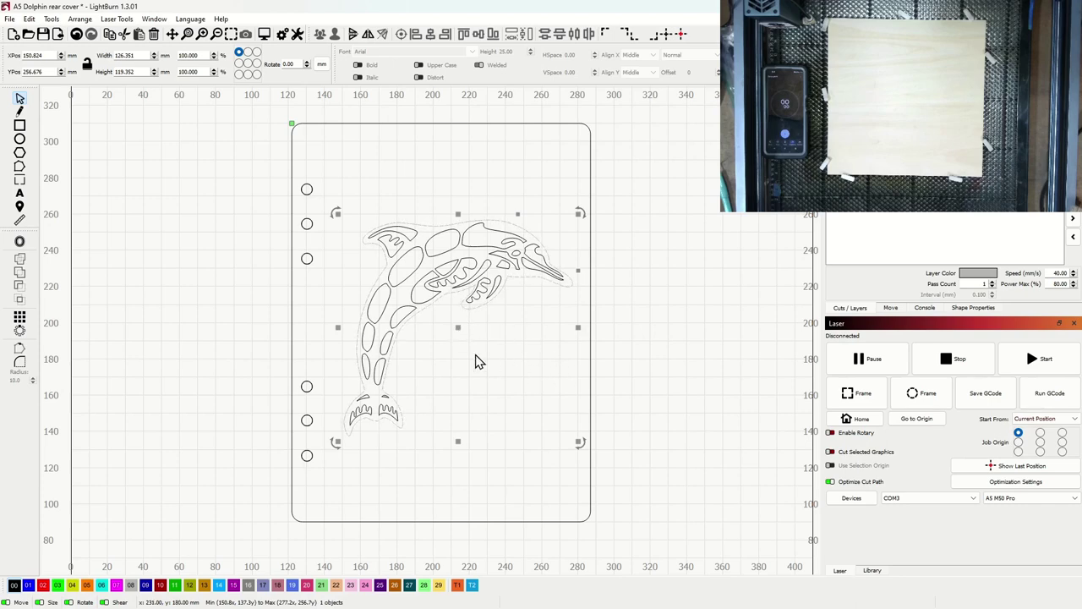
{"action": "left_click", "coordinate": [669, 391]}
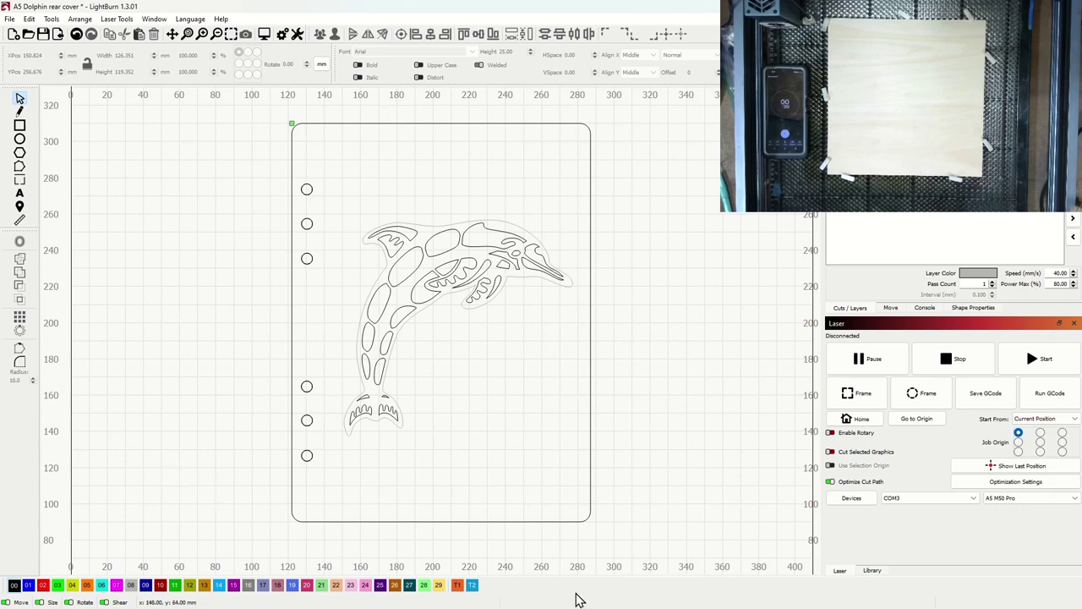
{"action": "mouse_move", "coordinate": [578, 605]}
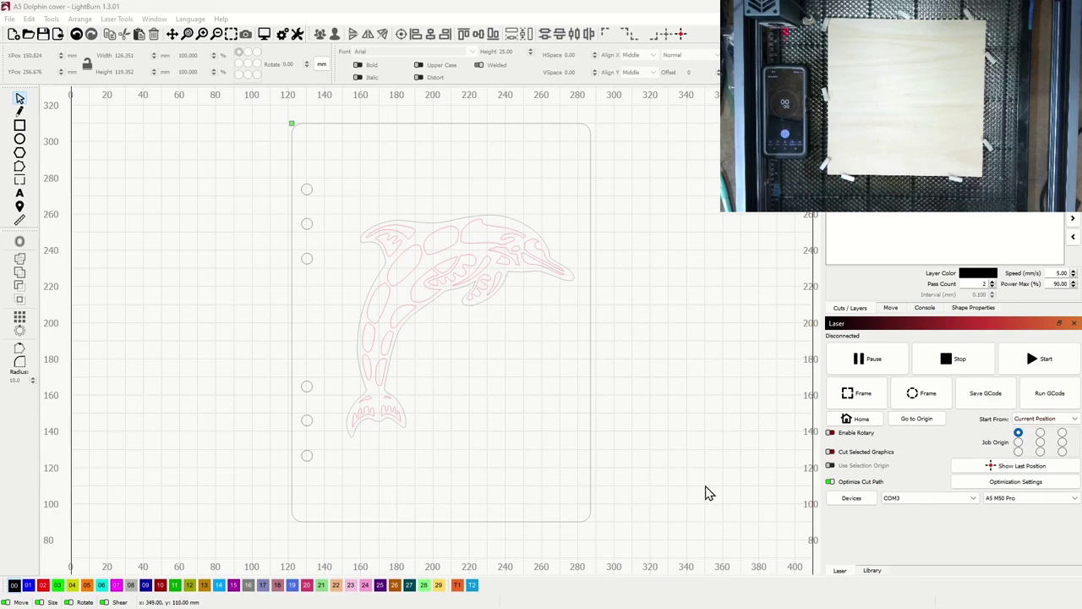
- Choose the xTool D1 laser and flip the whole 165 × 220 mm design vertically
{"action": "left_click", "coordinate": [1039, 506]}
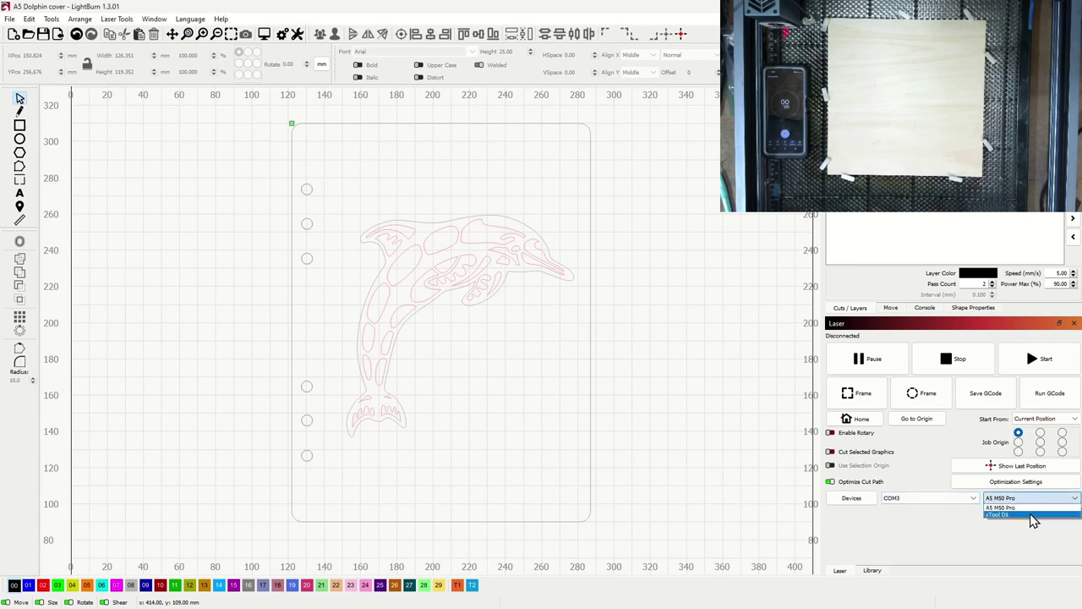
{"action": "left_click", "coordinate": [1030, 513]}
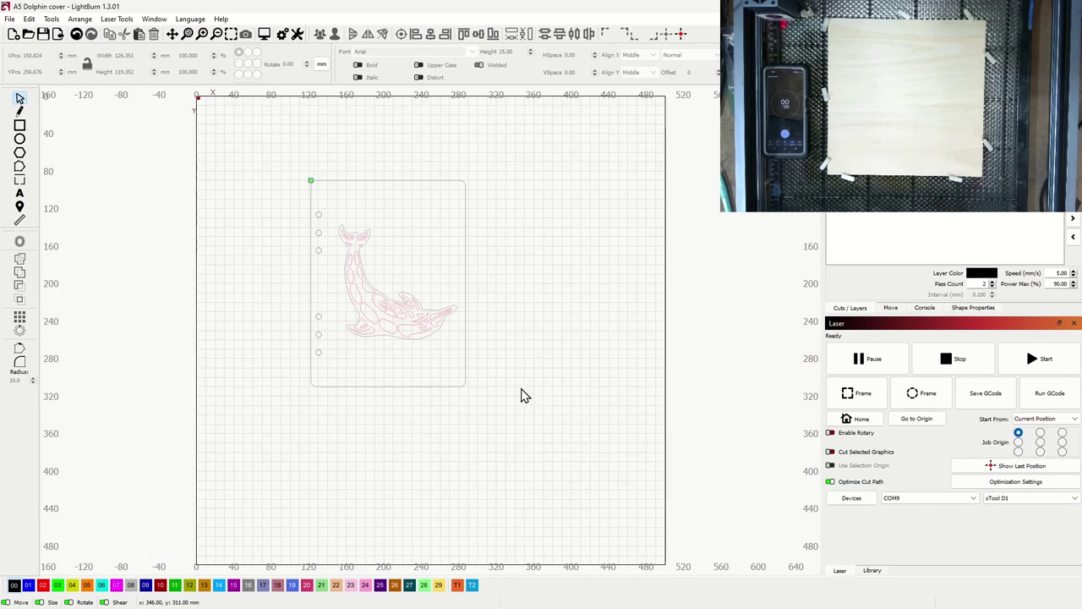
{"action": "left_click_drag", "start_coordinate": [272, 138], "coordinate": [510, 420]}
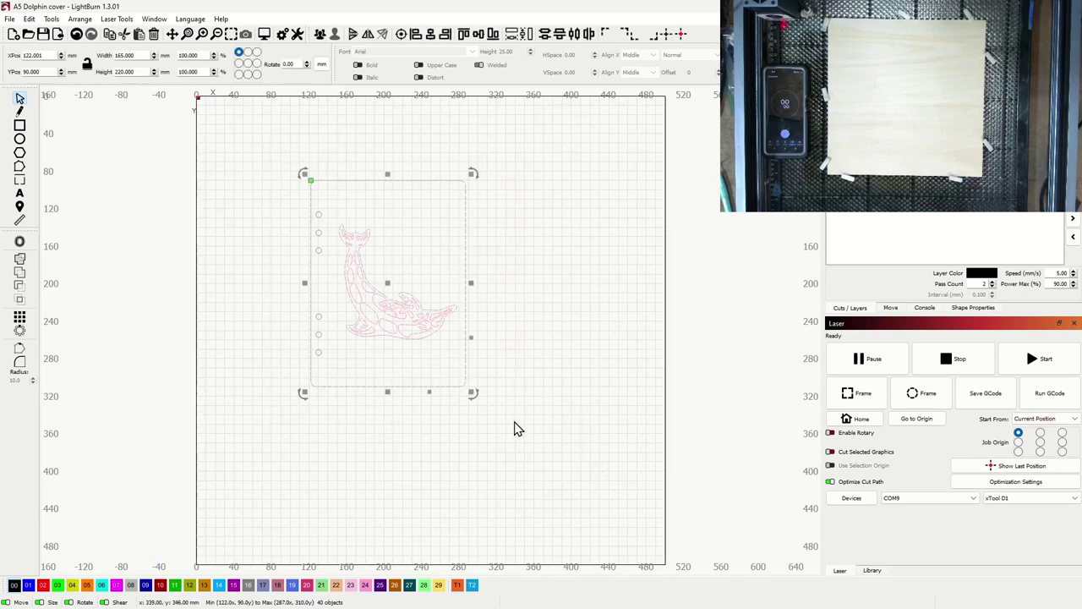
{"action": "left_click", "coordinate": [354, 34]}
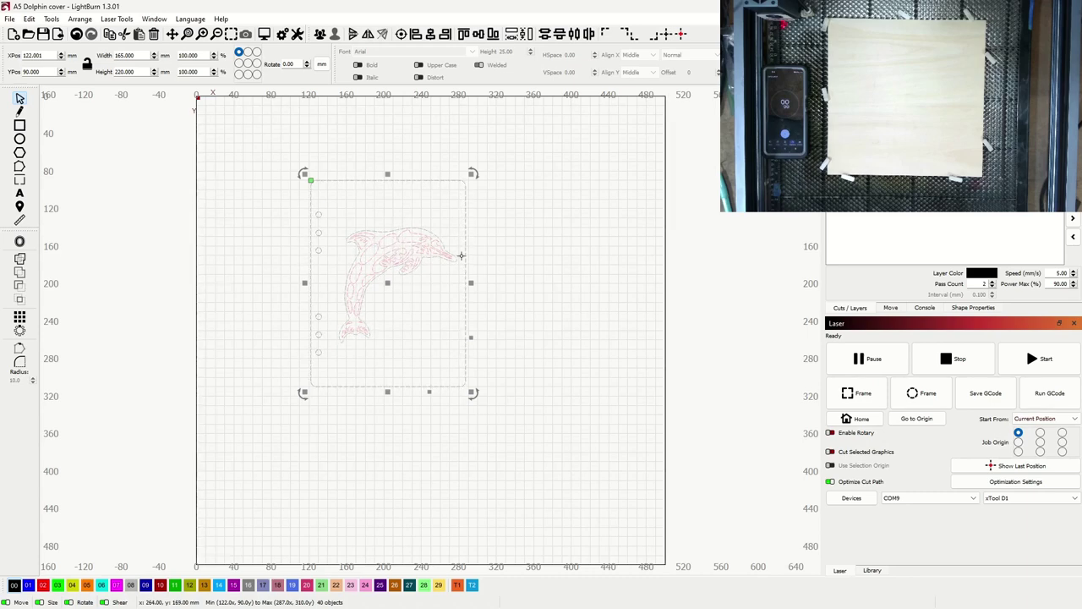
{"action": "left_click", "coordinate": [551, 272]}
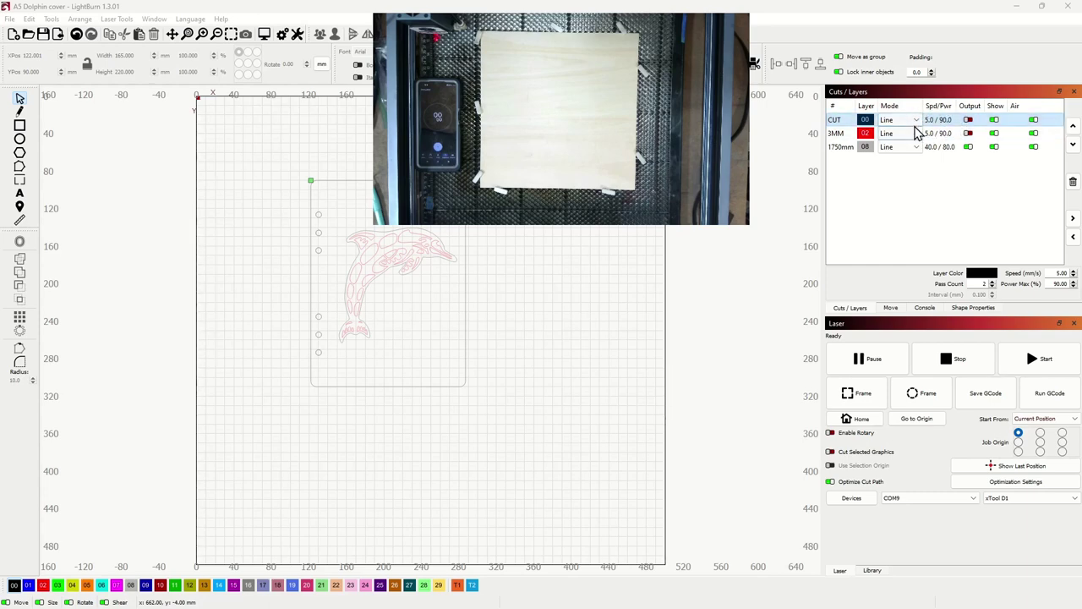
{"action": "left_click", "coordinate": [916, 120]}
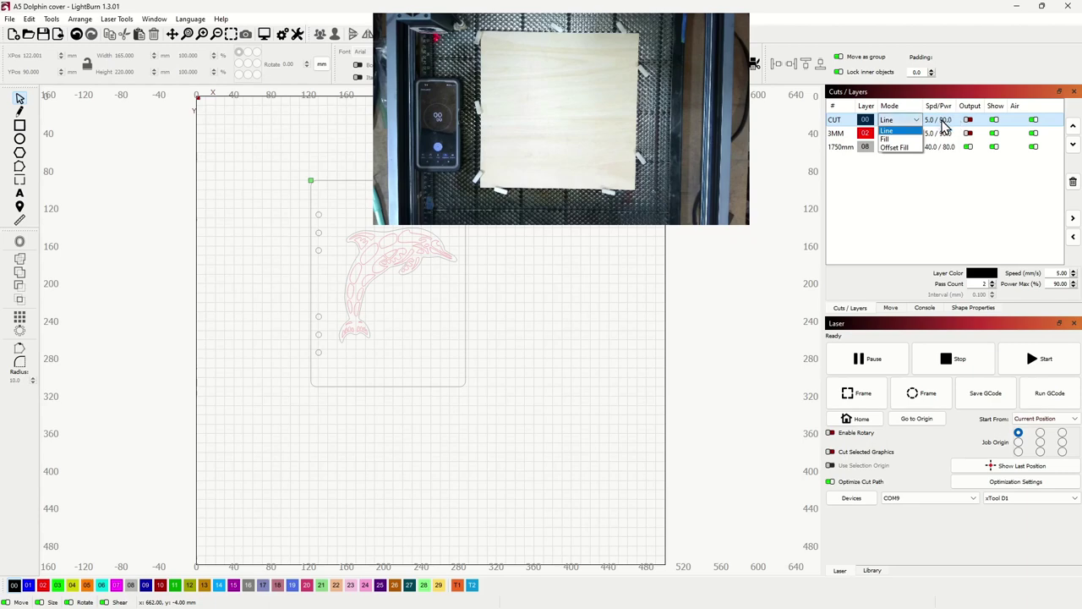
{"action": "left_click", "coordinate": [944, 124]}
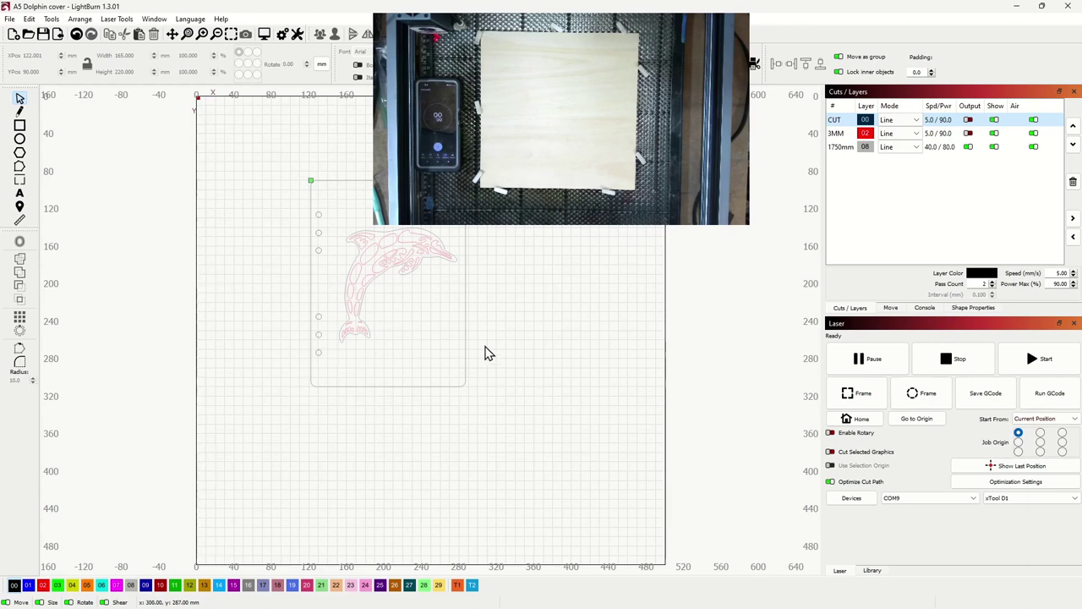
{"action": "double_click", "coordinate": [845, 125]}
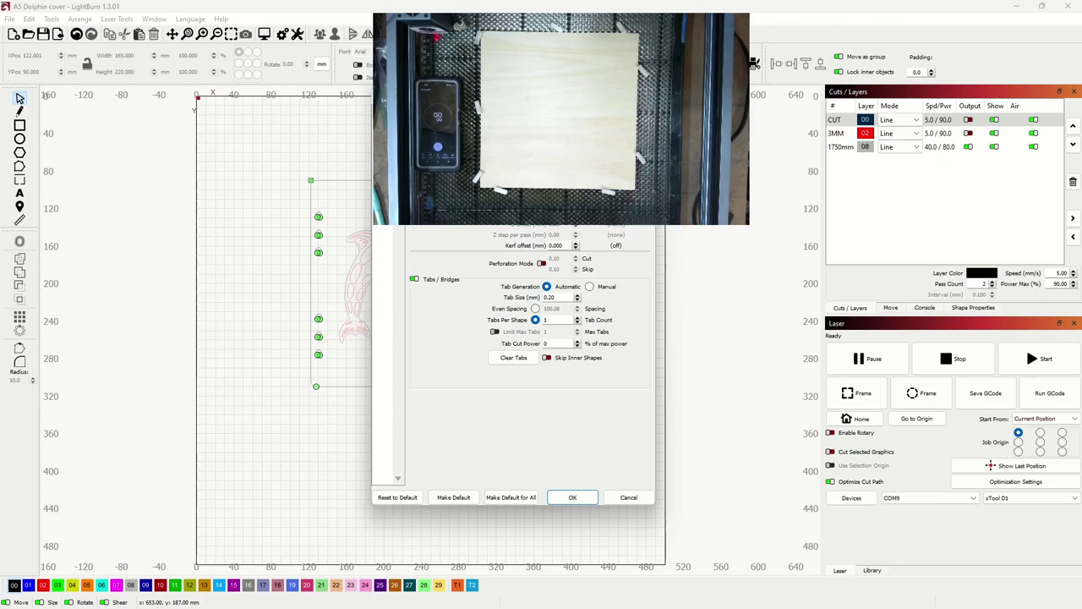
{"action": "key", "text": "Return"}
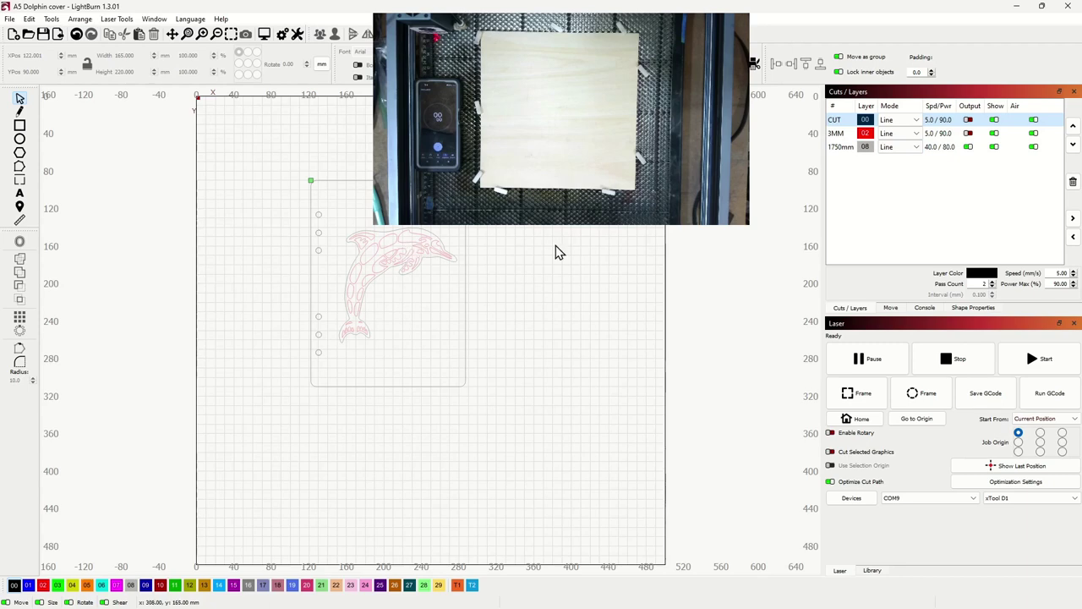
{"action": "double_click", "coordinate": [937, 134]}
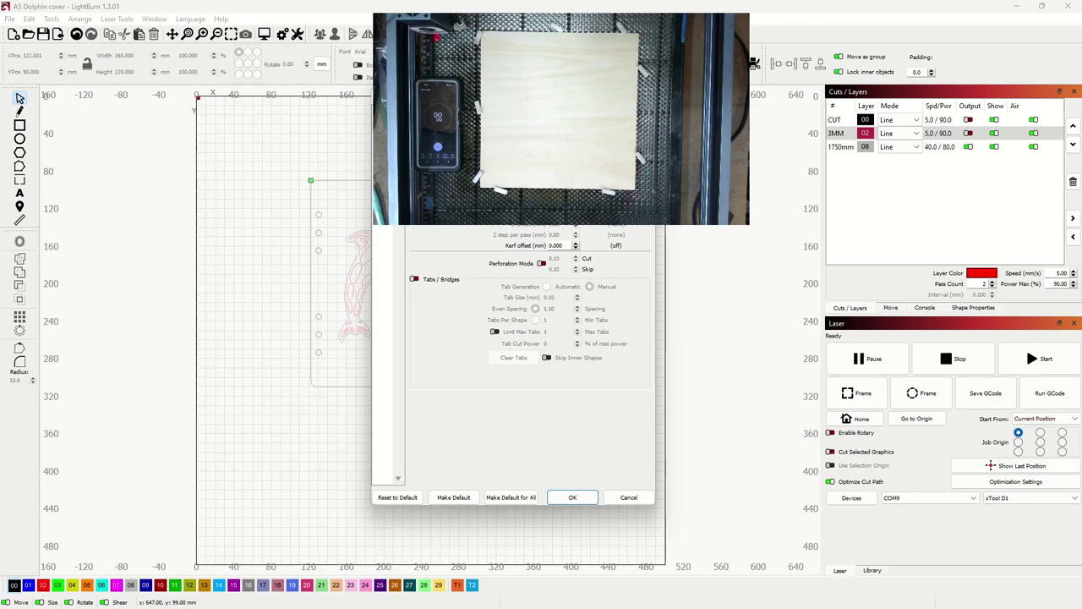
{"action": "left_click", "coordinate": [574, 499]}
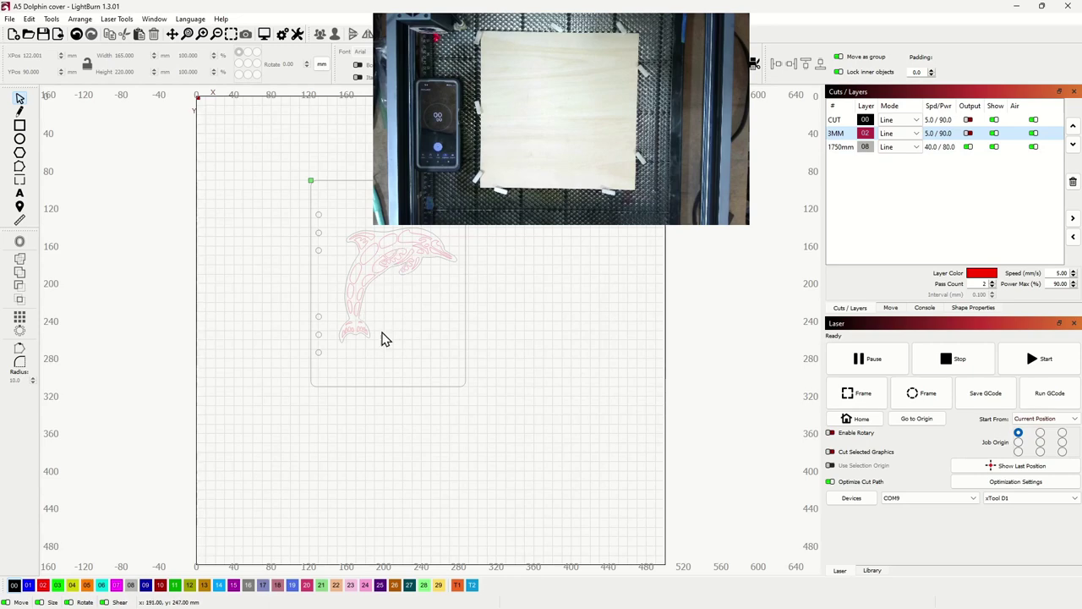
{"action": "double_click", "coordinate": [936, 148]}
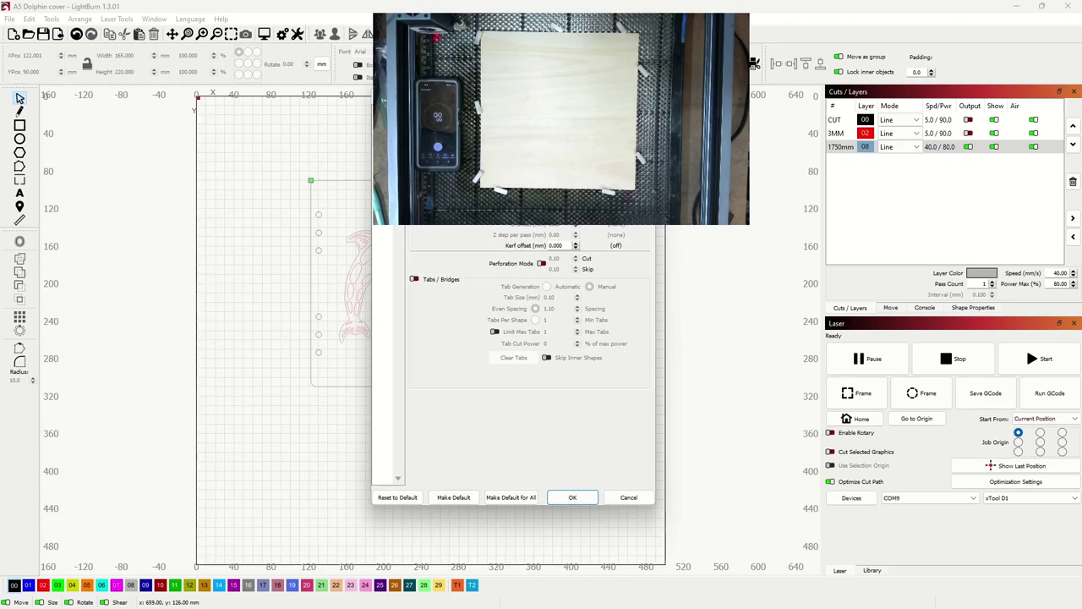
{"action": "left_click", "coordinate": [573, 497]}
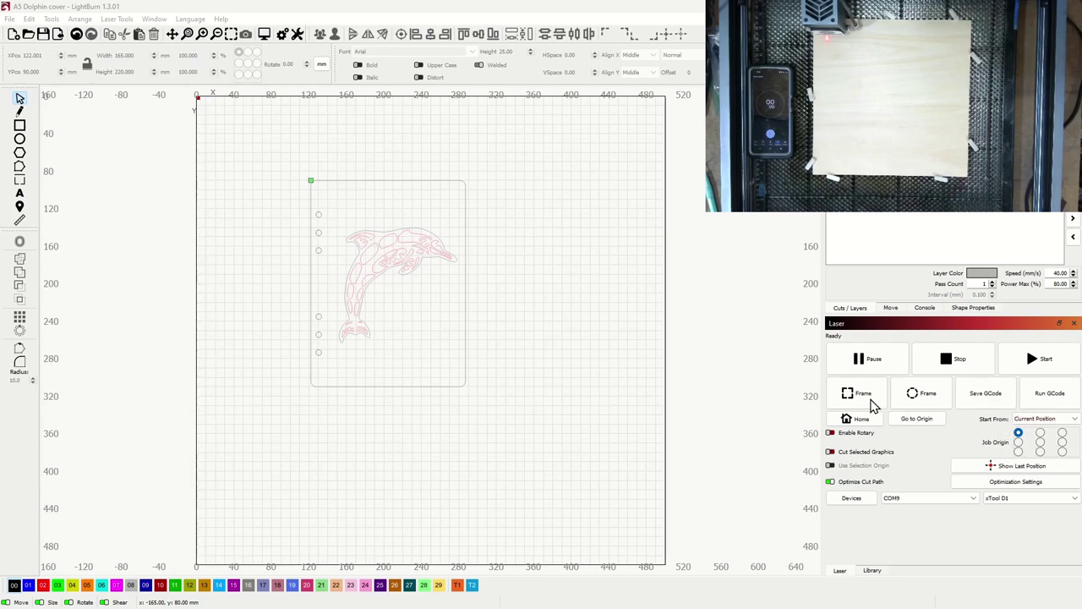
- Frame the front cover job on the wood, then start the laser cut
{"action": "left_click", "coordinate": [873, 404]}
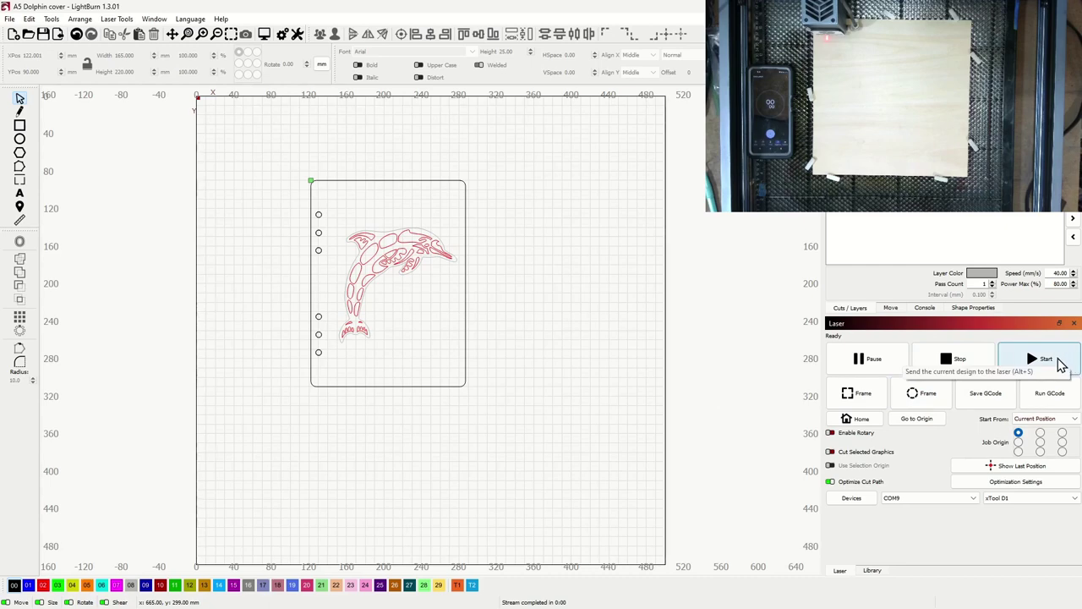
{"action": "left_click", "coordinate": [1060, 364]}
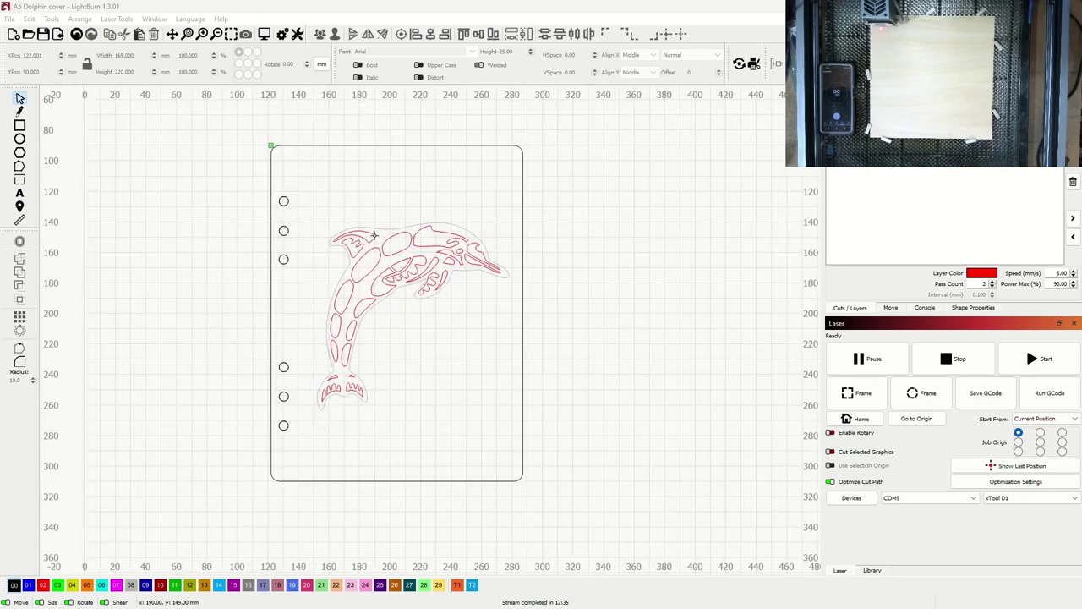
{"action": "scroll", "coordinate": [375, 235], "scroll_direction": "up", "scroll_amount": 1}
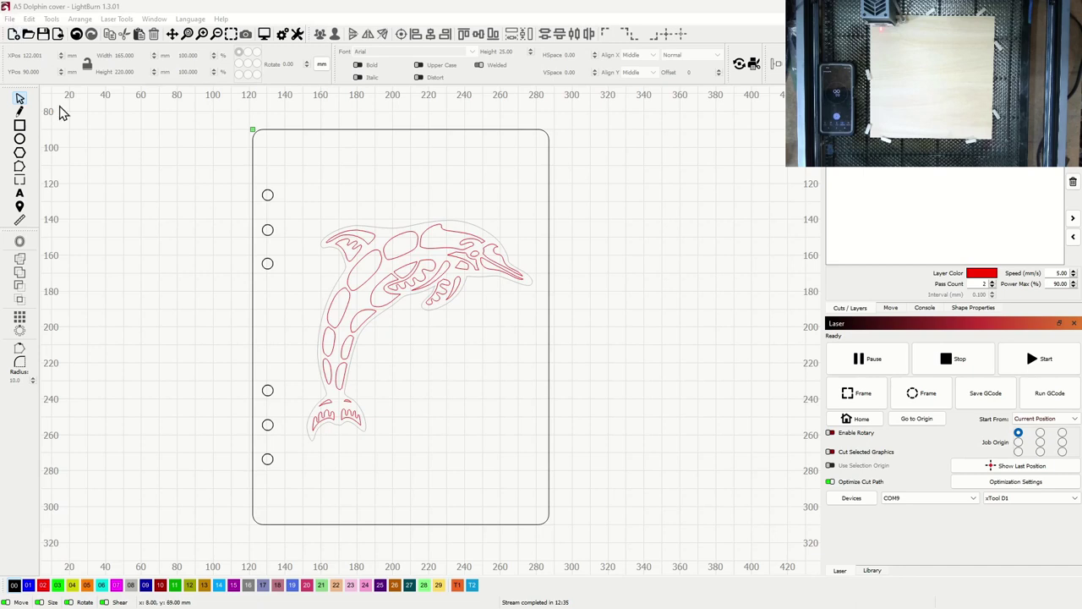
- Select and delete all dolphin pieces, keeping the rounded outline and six holes
{"action": "left_click", "coordinate": [298, 181]}
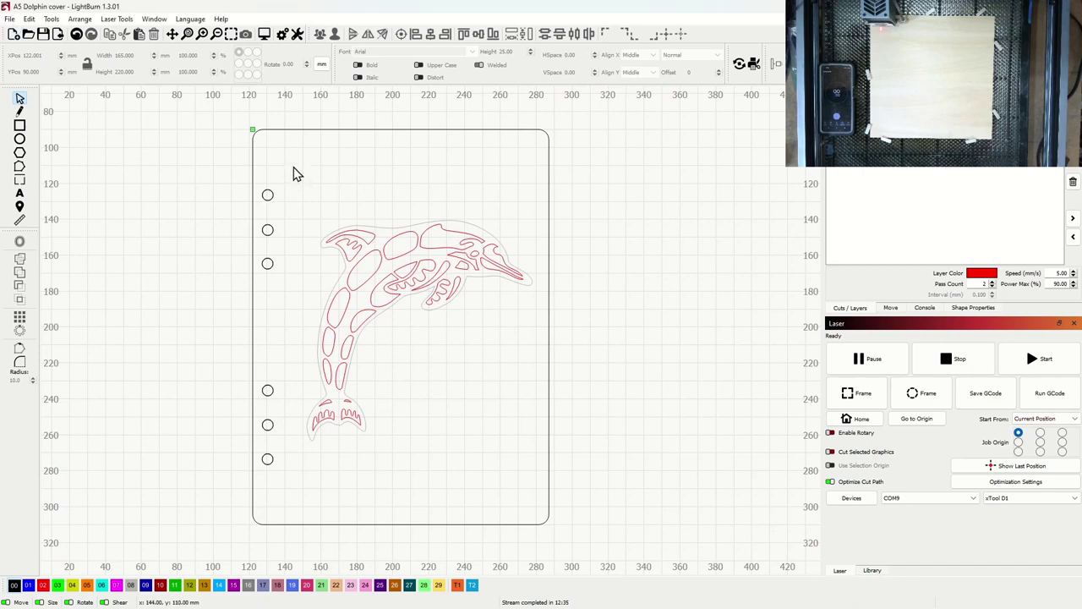
{"action": "left_click_drag", "start_coordinate": [294, 167], "coordinate": [546, 466]}
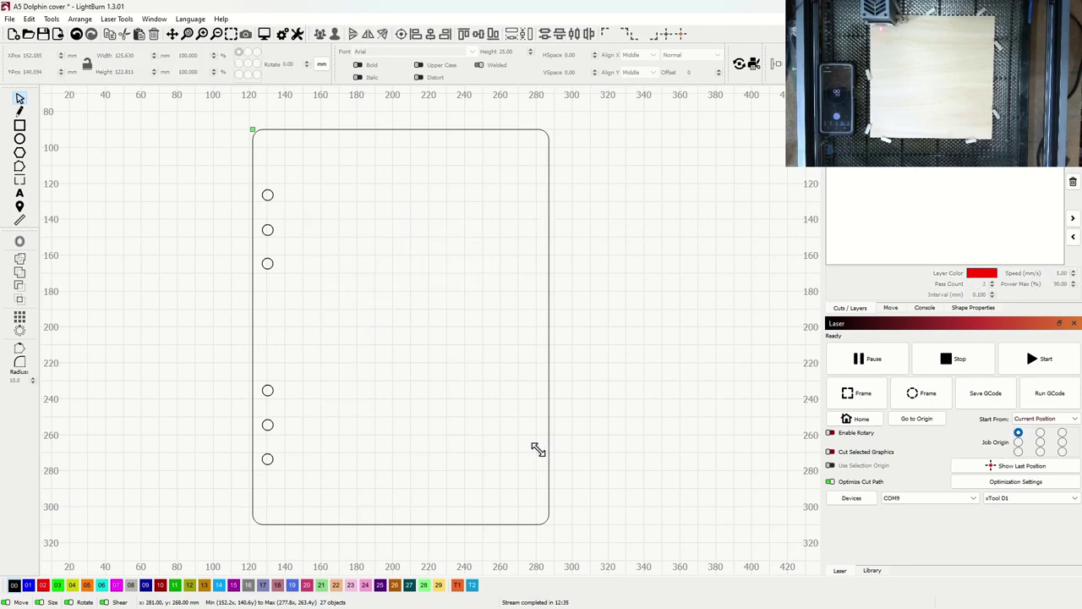
{"action": "left_click", "coordinate": [494, 240]}
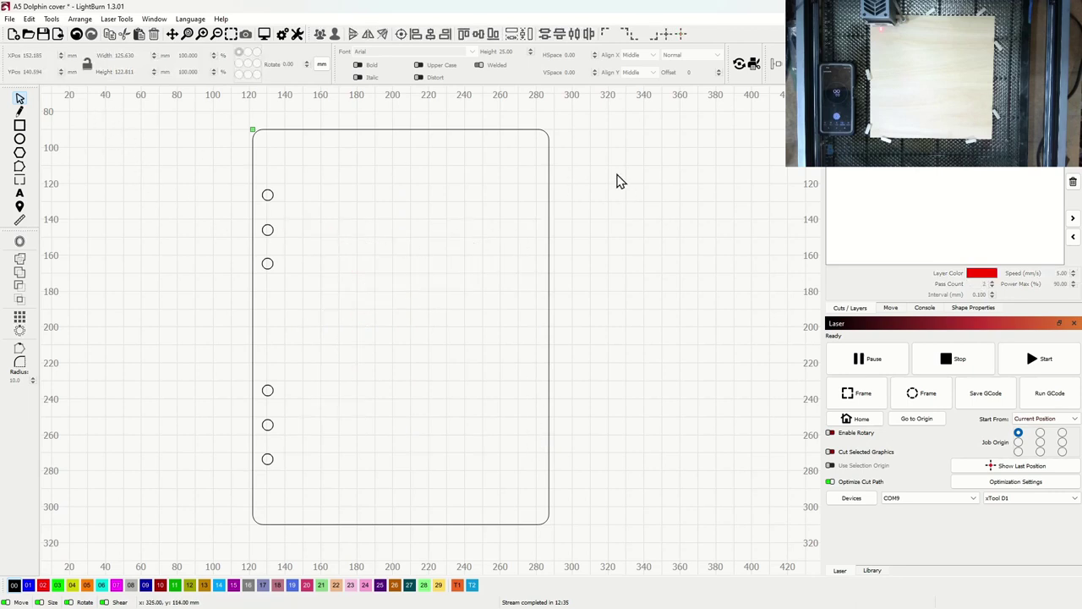